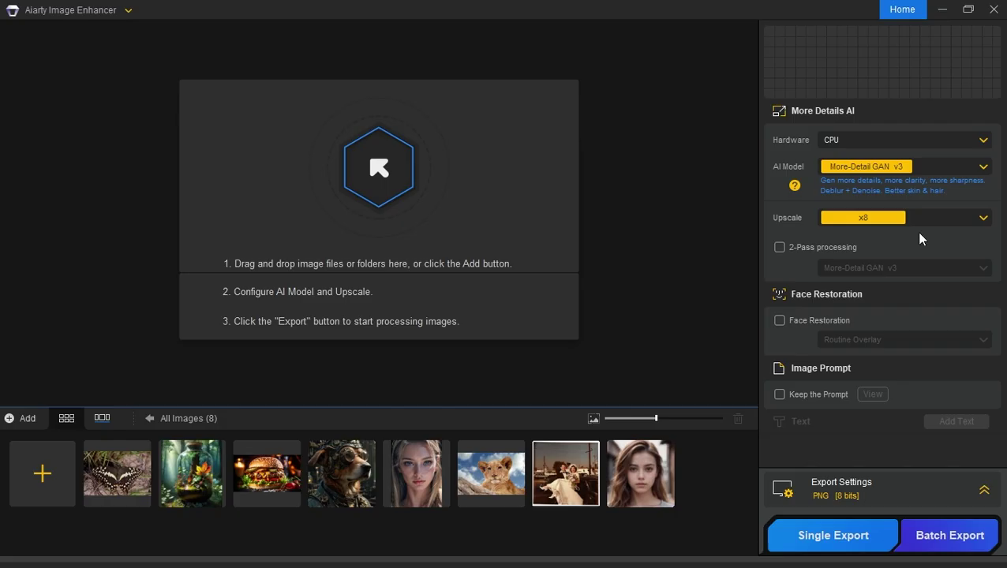
Keep More-Detail GAN v3 as the AI model and change the upscale factor from x8 to x4.
click(939, 166)
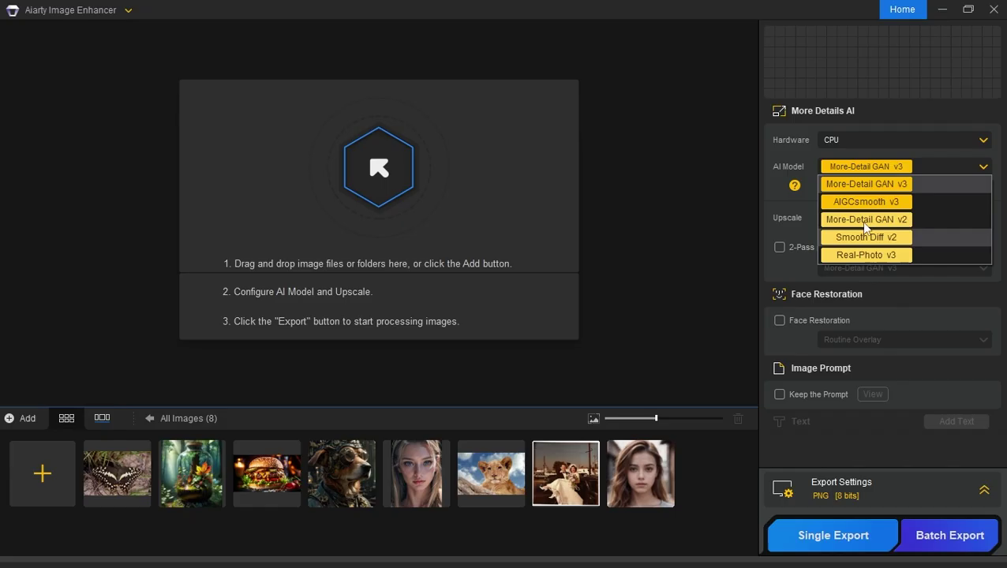
click(795, 209)
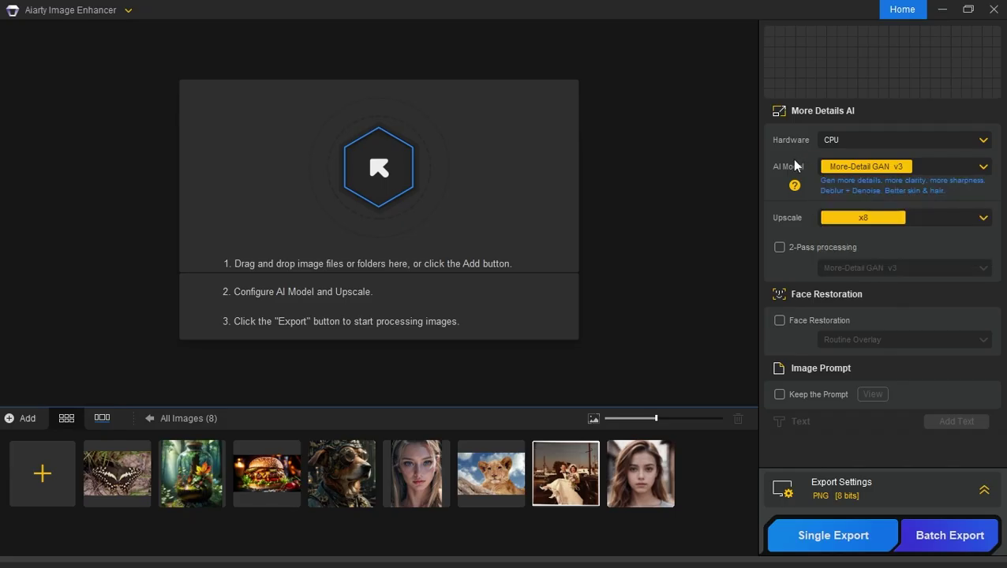
click(937, 221)
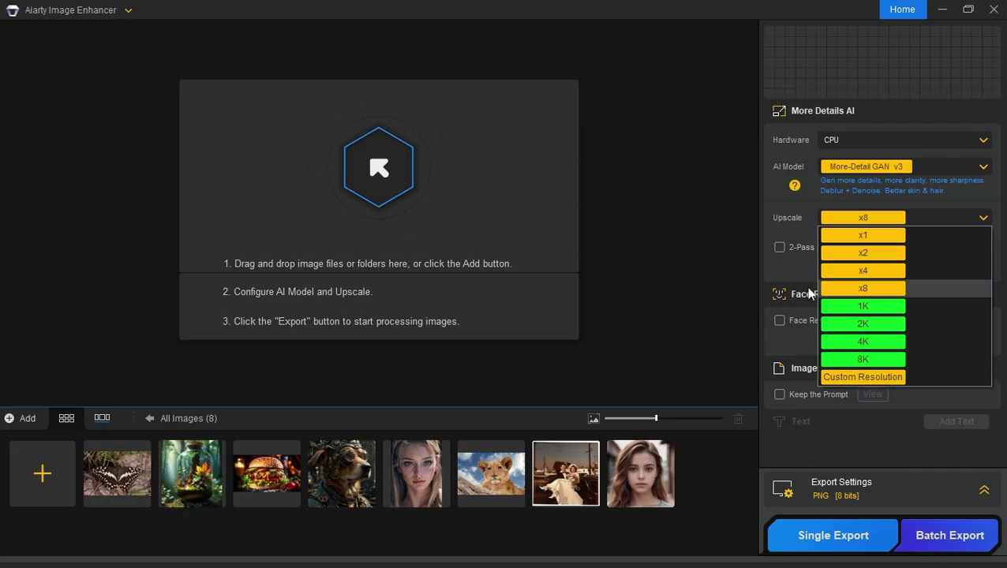
click(786, 218)
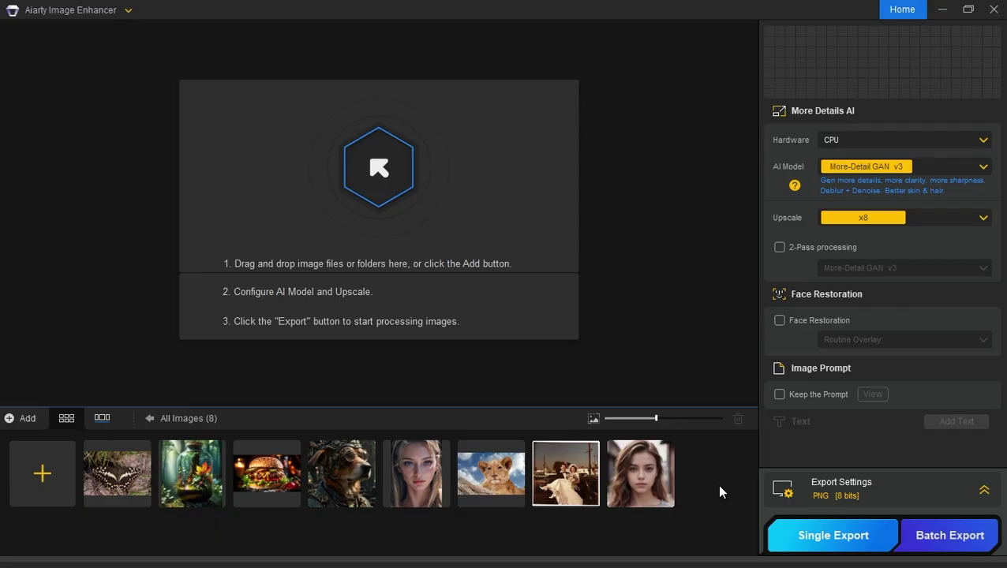
click(928, 219)
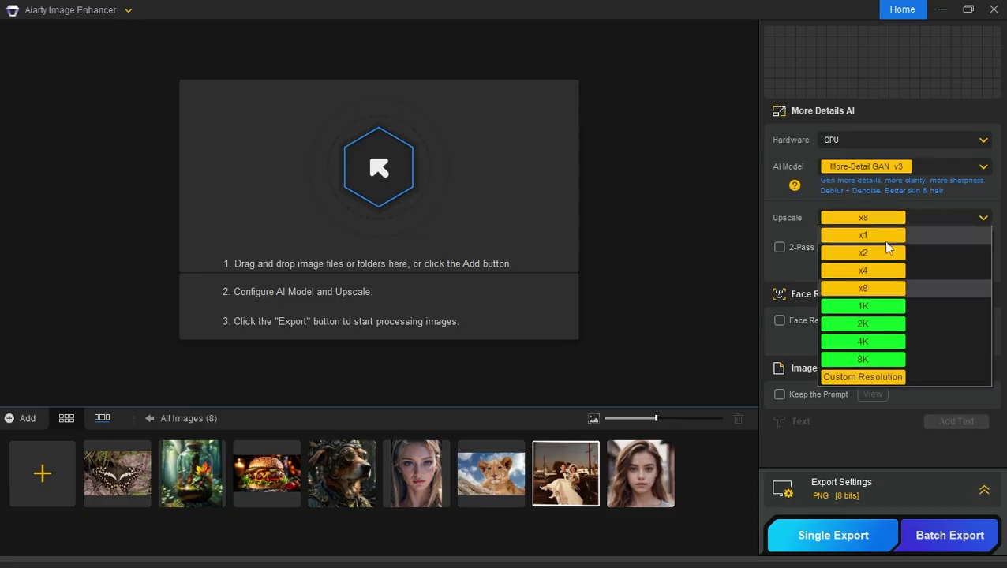
click(823, 274)
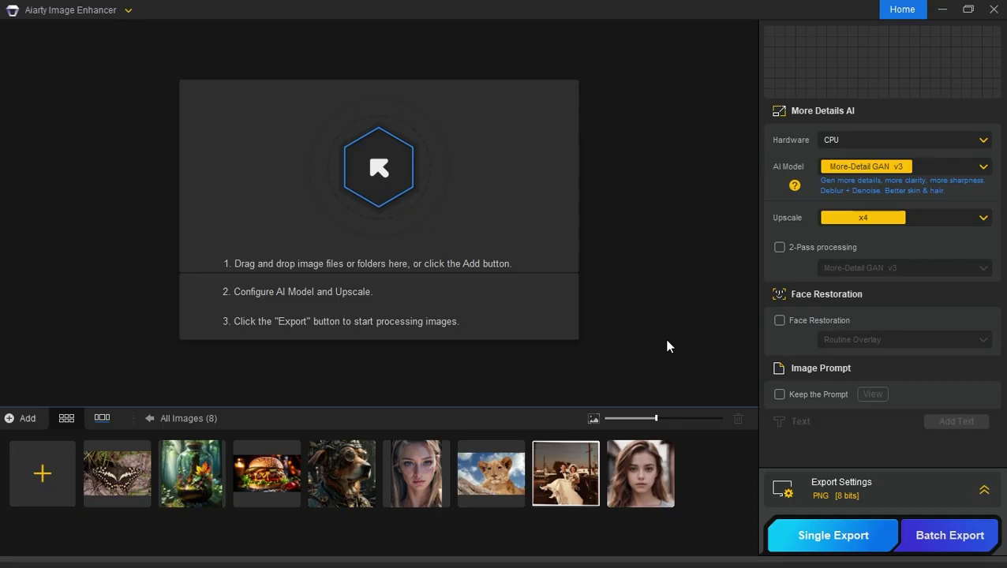
Load Test-1.jpg, abort its automatic run, and enable Face Restoration.
click(645, 477)
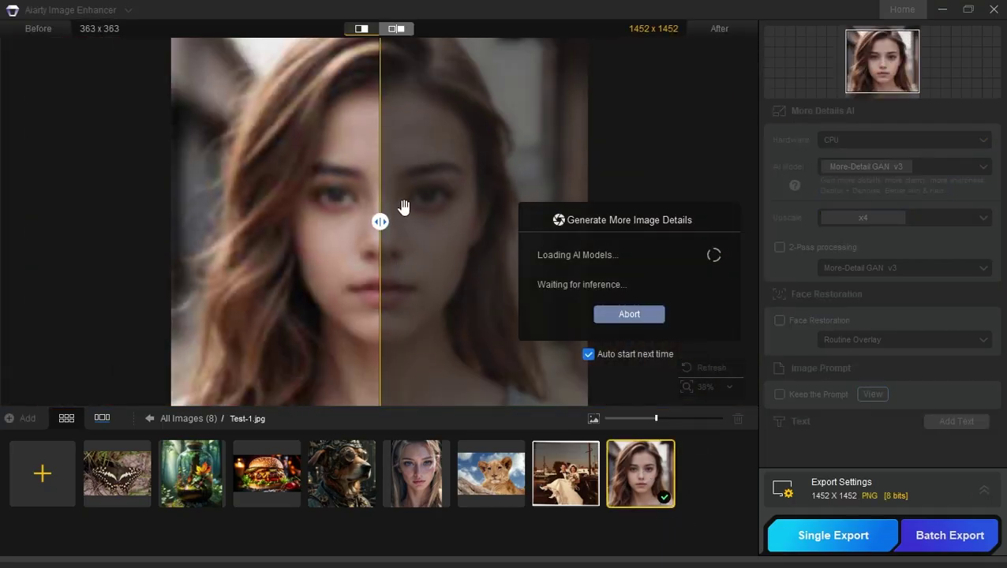
click(631, 324)
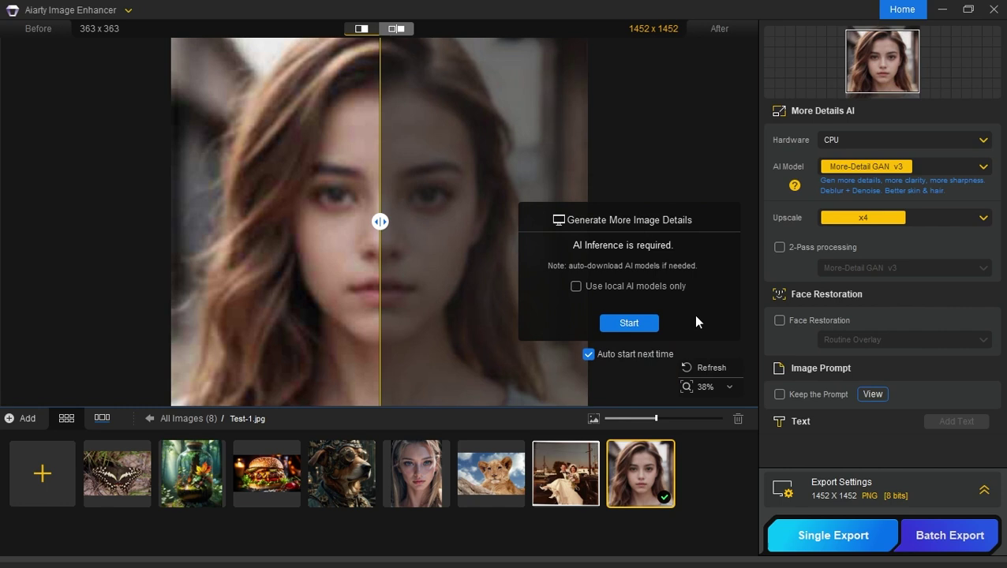
click(793, 323)
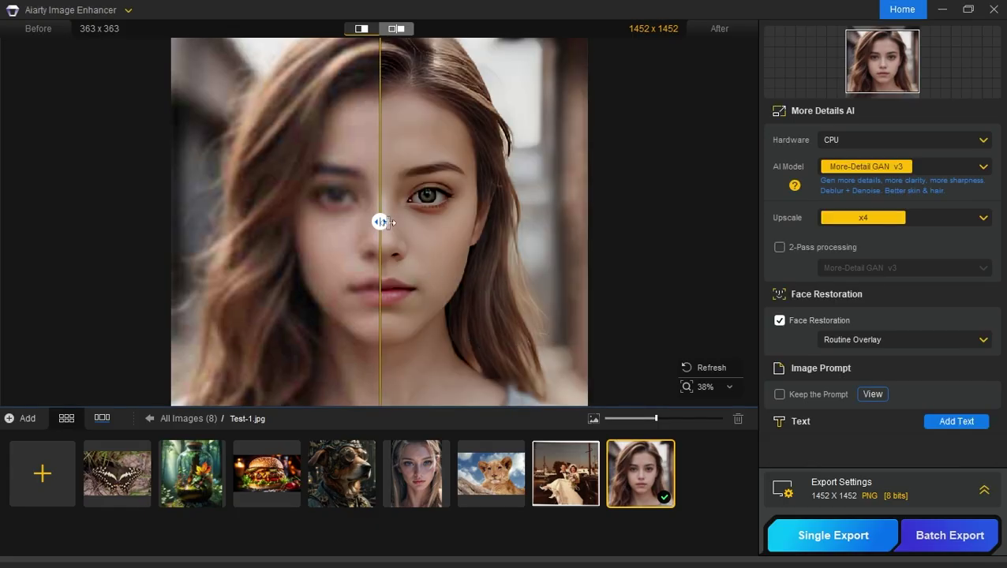
Zoom and slide the divider to compare the 1452×1452 face with the 363×363 original.
scroll(382, 223, up, 2)
mouse_move(379, 223)
mouse_down()
mouse_move(525, 225)
mouse_move(75, 244)
mouse_move(310, 251)
mouse_move(555, 220)
mouse_move(185, 223)
mouse_move(422, 222)
mouse_move(371, 220)
mouse_up()
scroll(416, 232, down, 1)
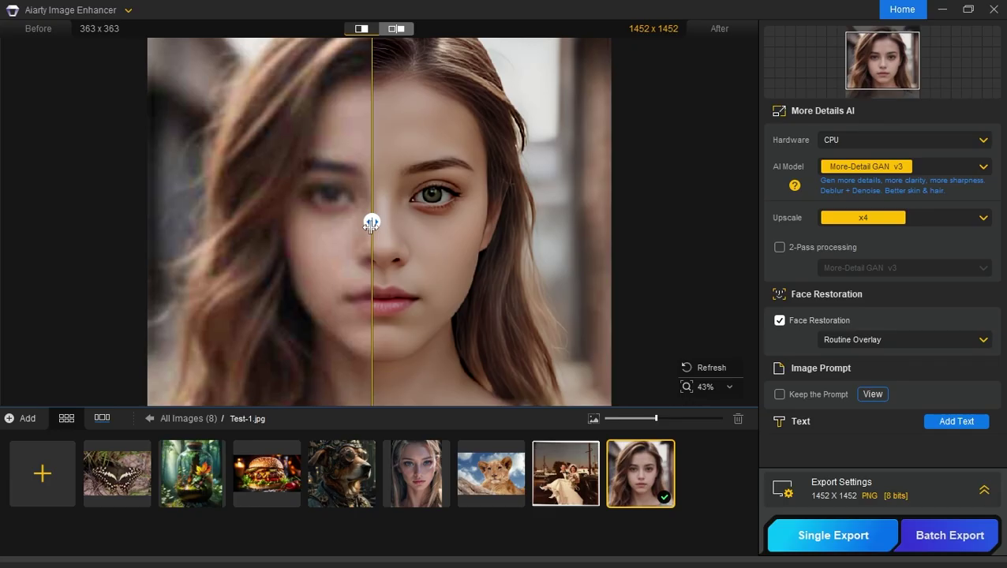
click(396, 29)
scroll(454, 217, down, 1)
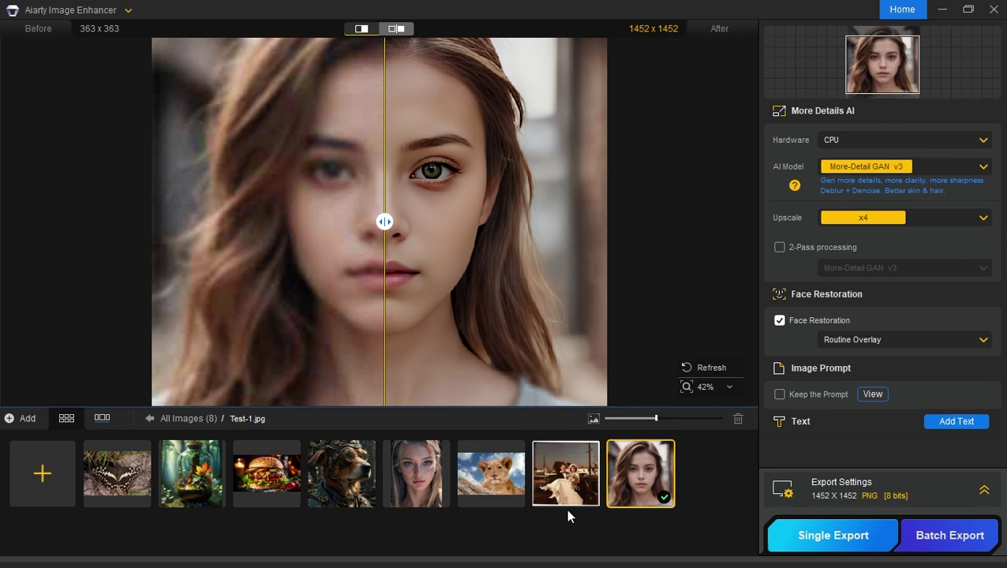
Load old-photo.png and compare its enhanced sky and power lines with the original.
click(566, 476)
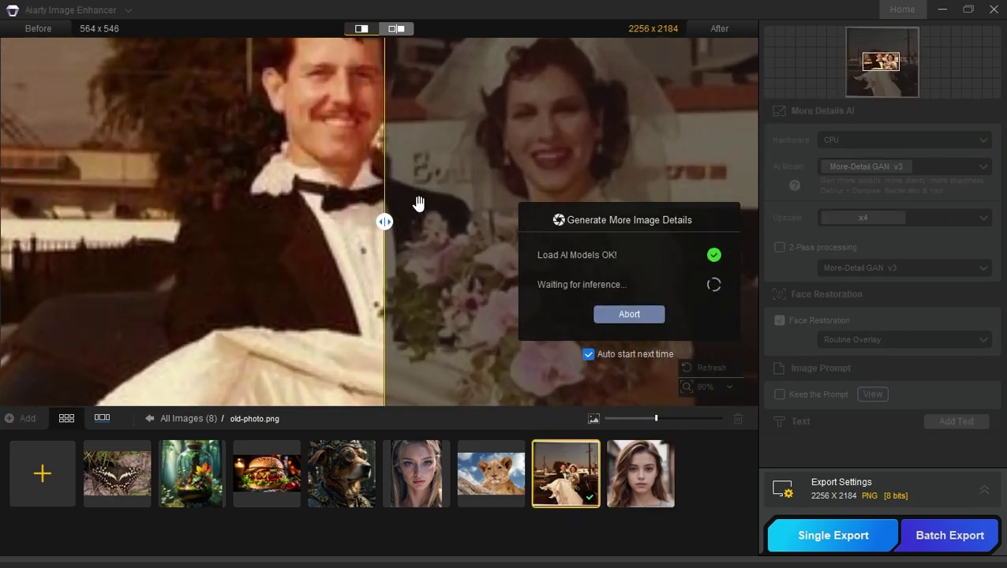
drag(427, 170, 402, 288)
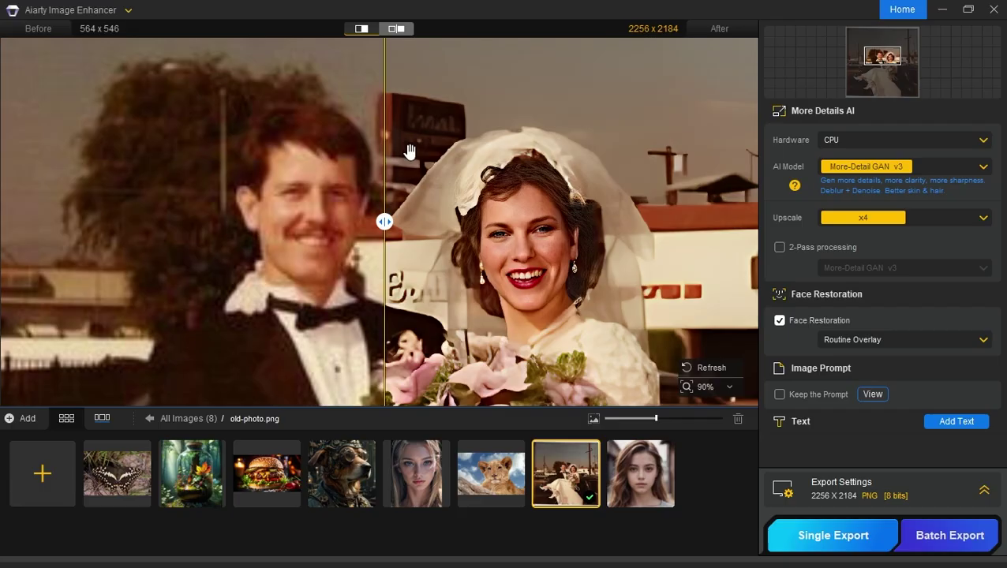
mouse_move(384, 222)
mouse_down()
mouse_move(586, 217)
mouse_move(540, 210)
mouse_move(258, 222)
mouse_up()
scroll(198, 219, down, 5)
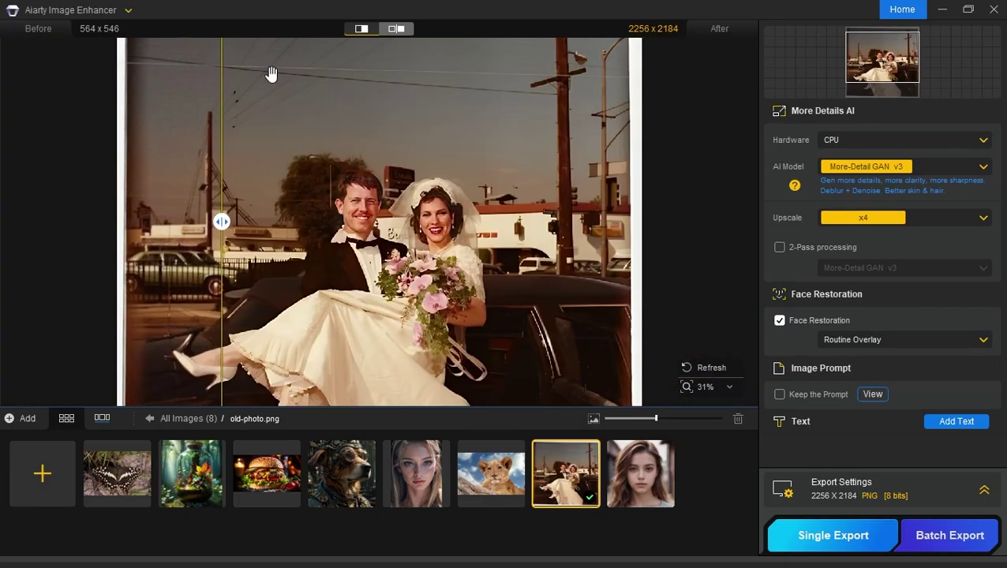
scroll(182, 88, up, 3)
scroll(216, 88, up, 2)
drag(216, 89, 393, 151)
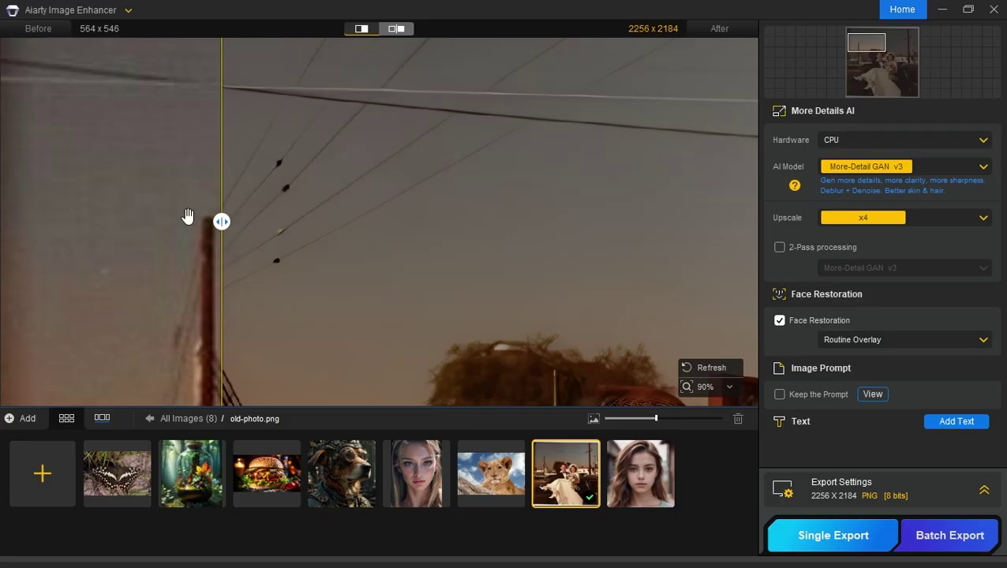
mouse_move(220, 220)
mouse_down()
mouse_move(42, 250)
mouse_move(440, 231)
mouse_up()
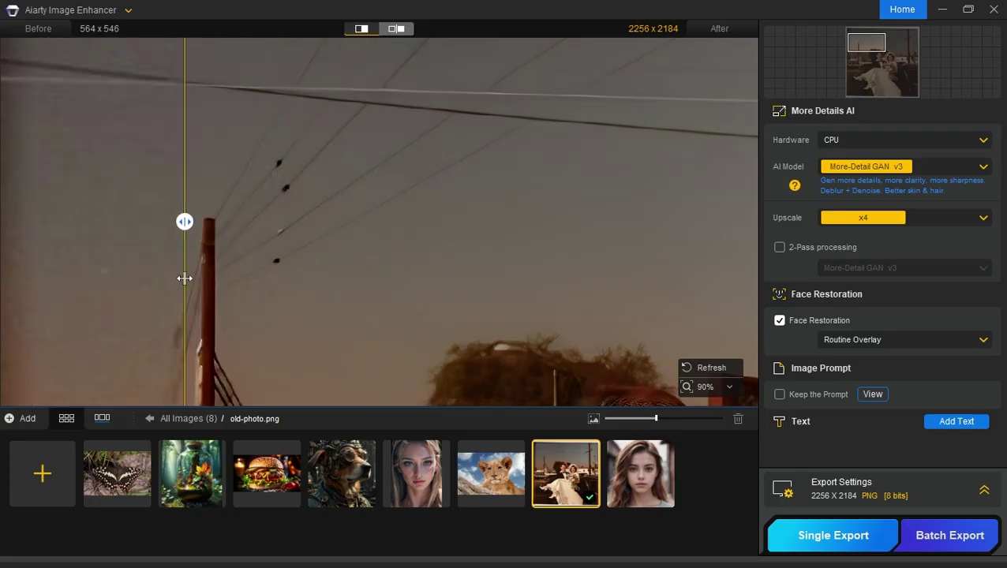
Zoom into the couple's faces and sweep the divider across the bride to compare.
scroll(450, 205, down, 3)
scroll(435, 258, up, 2)
scroll(435, 258, up, 3)
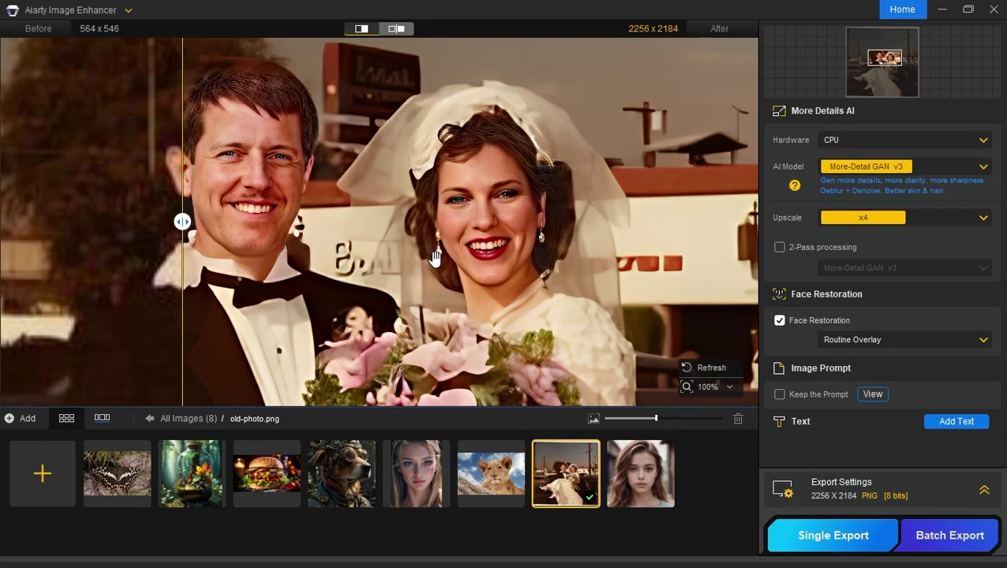
mouse_move(182, 221)
mouse_down()
mouse_move(405, 222)
mouse_move(123, 222)
mouse_move(416, 222)
mouse_up()
scroll(270, 186, up, 2)
scroll(283, 196, up, 1)
drag(634, 283, 515, 283)
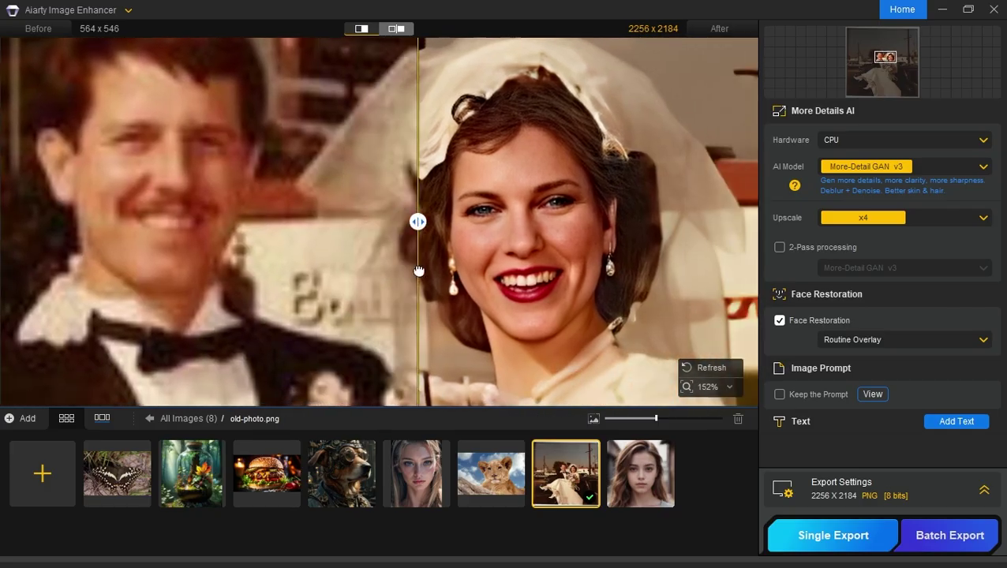
mouse_move(417, 222)
mouse_down()
mouse_move(692, 221)
mouse_move(37, 223)
mouse_move(127, 222)
mouse_up()
scroll(354, 211, down, 3)
scroll(354, 211, down, 2)
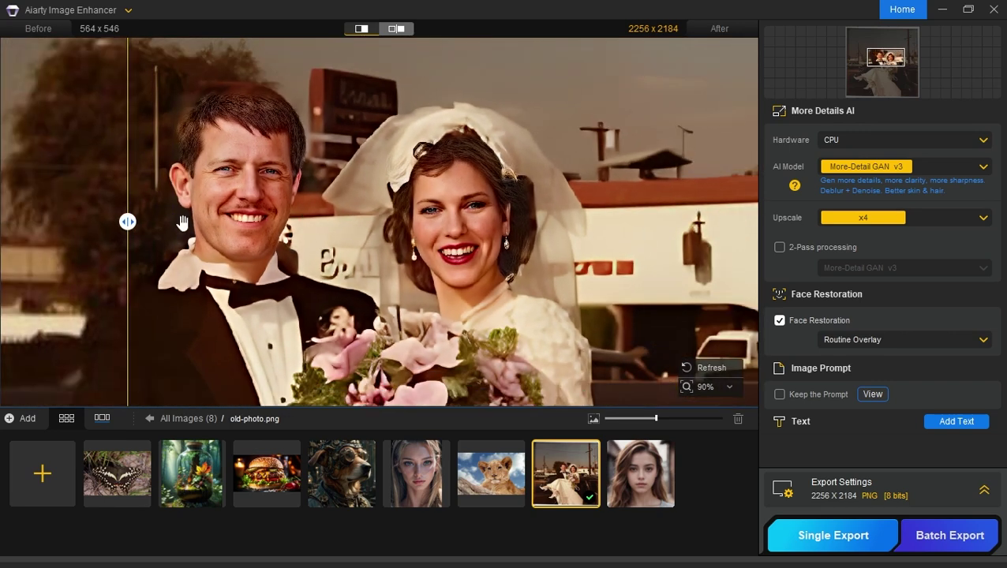
scroll(371, 253, down, 2)
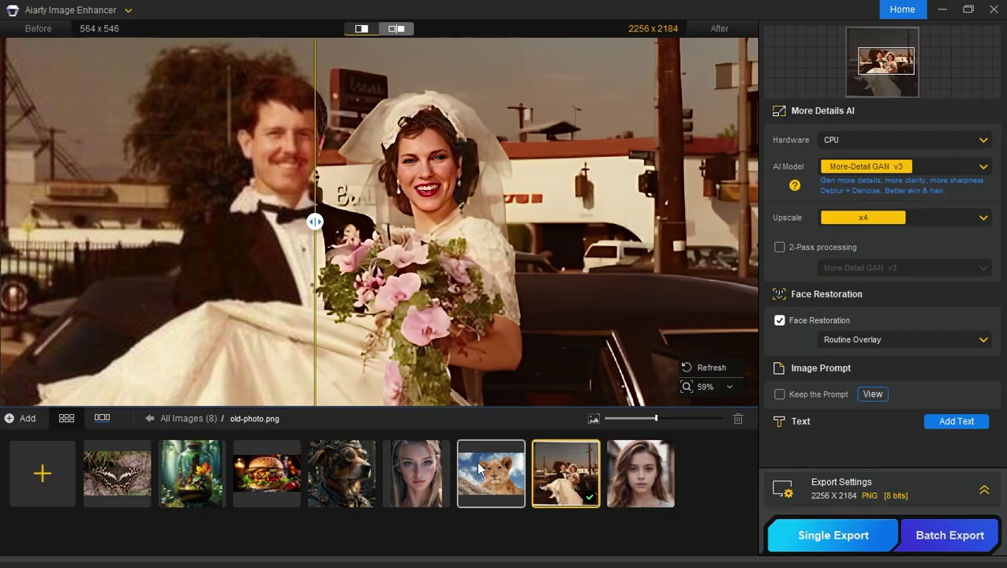
Load the steampunk dog image 0014.jpg, abort auto-processing, and preview the original.
click(334, 477)
click(629, 315)
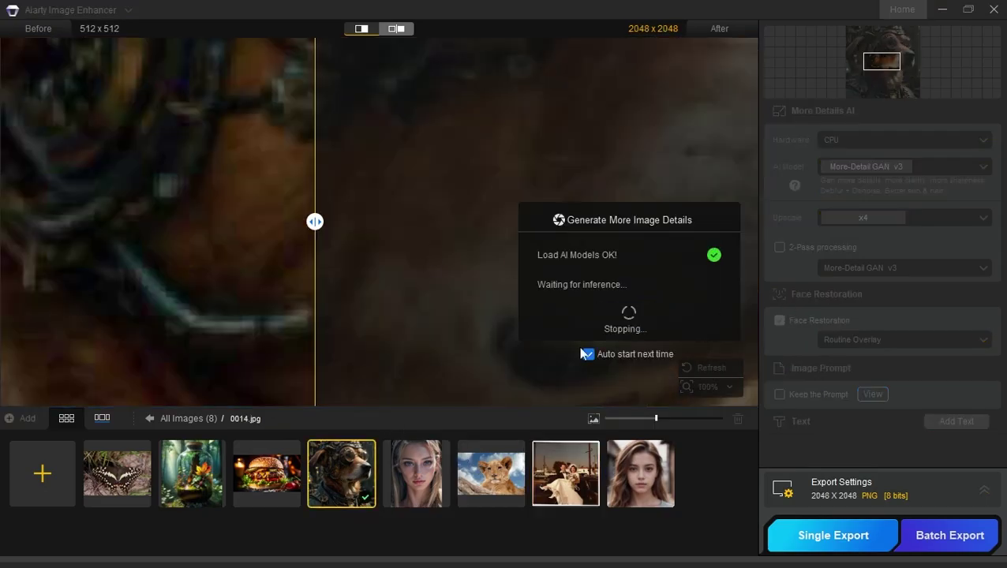
scroll(472, 272, down, 3)
scroll(433, 229, down, 4)
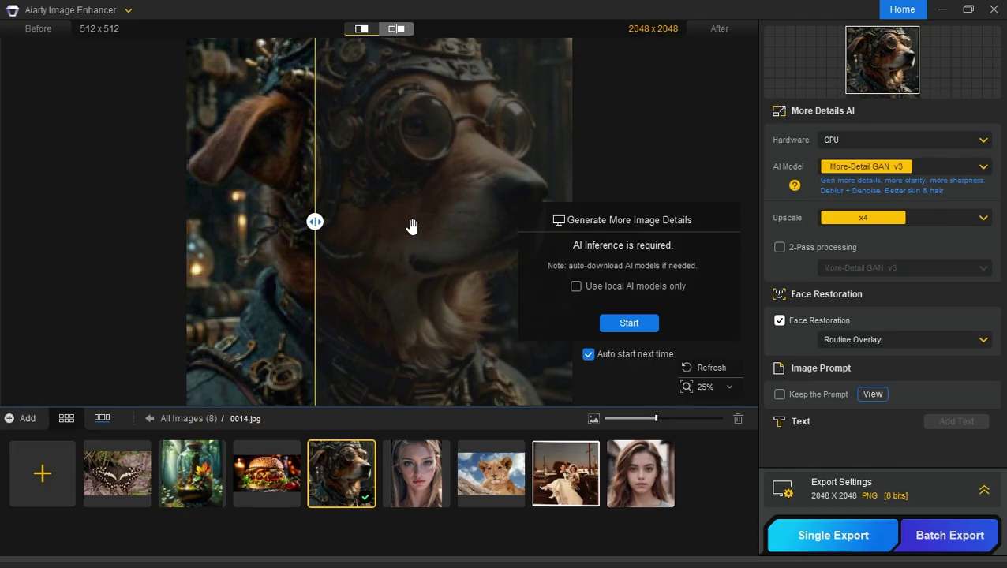
mouse_move(314, 221)
mouse_down()
mouse_move(453, 223)
mouse_move(409, 218)
mouse_up()
scroll(427, 101, up, 2)
scroll(402, 198, up, 2)
scroll(454, 223, down, 2)
scroll(454, 223, up, 1)
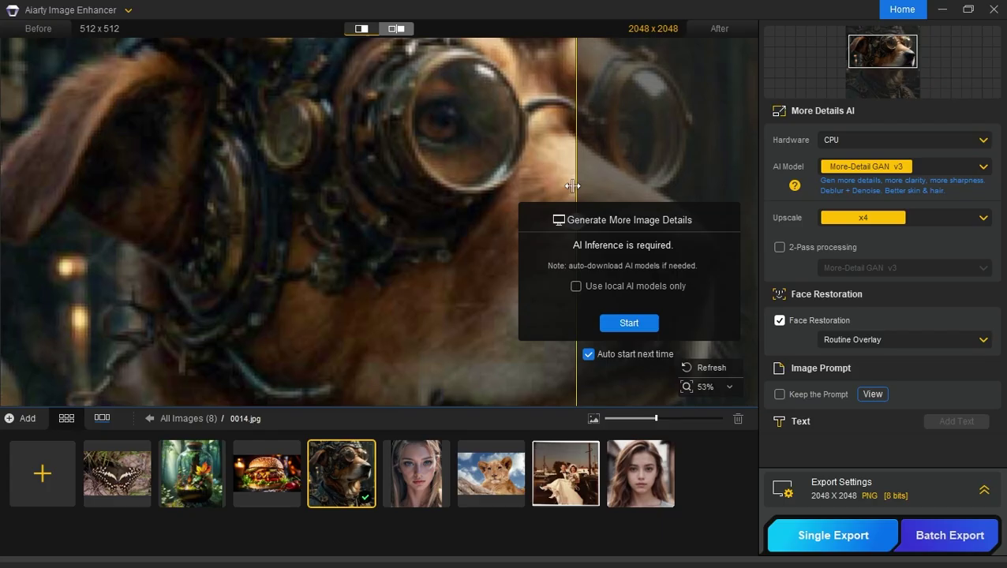
scroll(409, 218, down, 3)
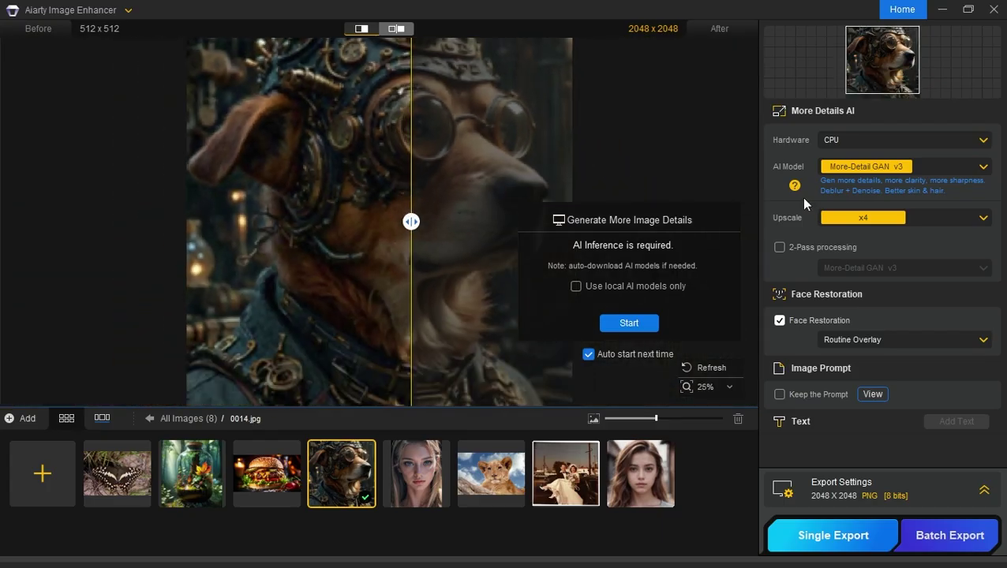
Turn off Face Restoration and switch the dog to the AIGCsmooth v3 model.
click(779, 321)
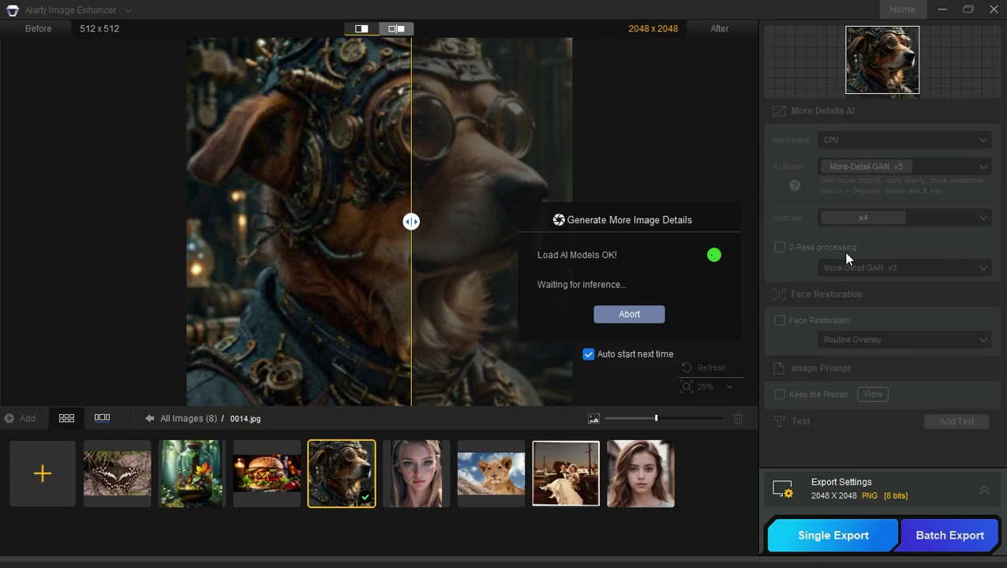
click(640, 319)
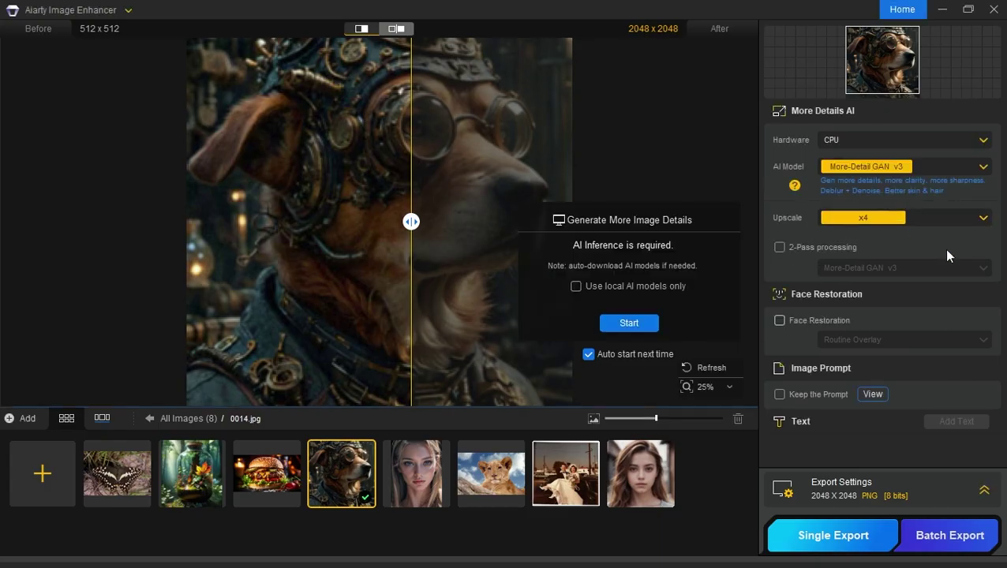
click(938, 167)
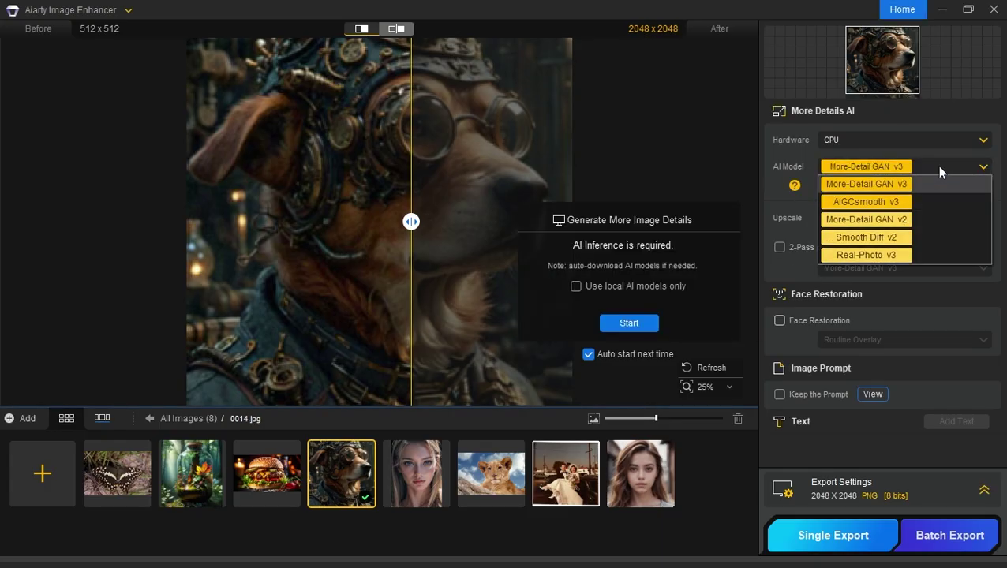
click(861, 204)
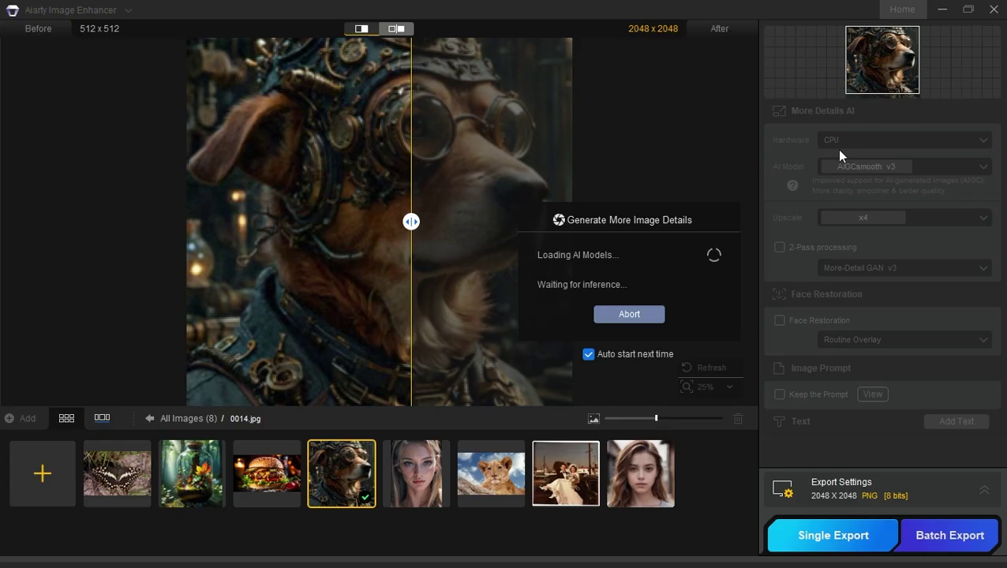
Zoom in and sweep the divider across the dog's face and goggles to compare.
scroll(449, 128, up, 1)
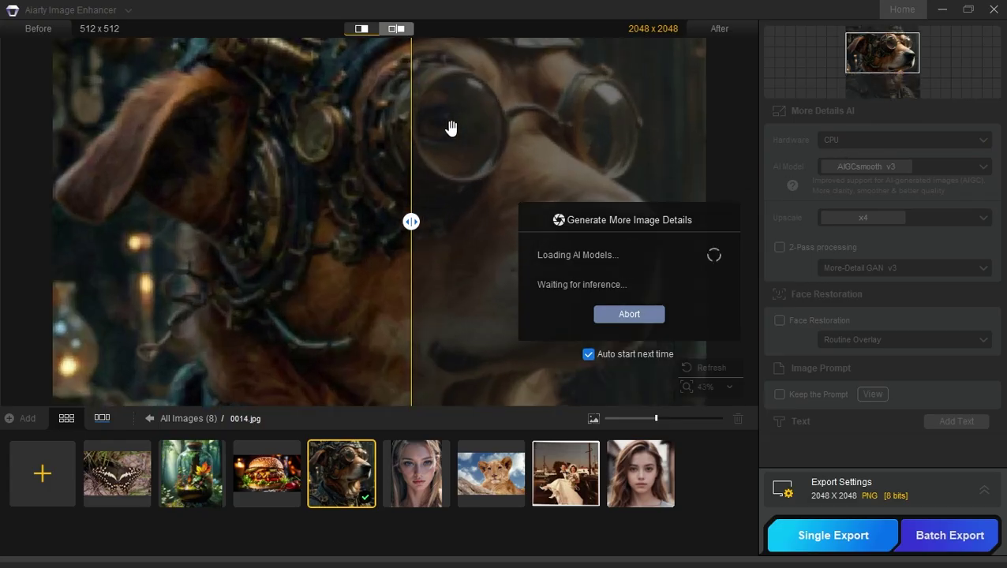
scroll(455, 198, up, 1)
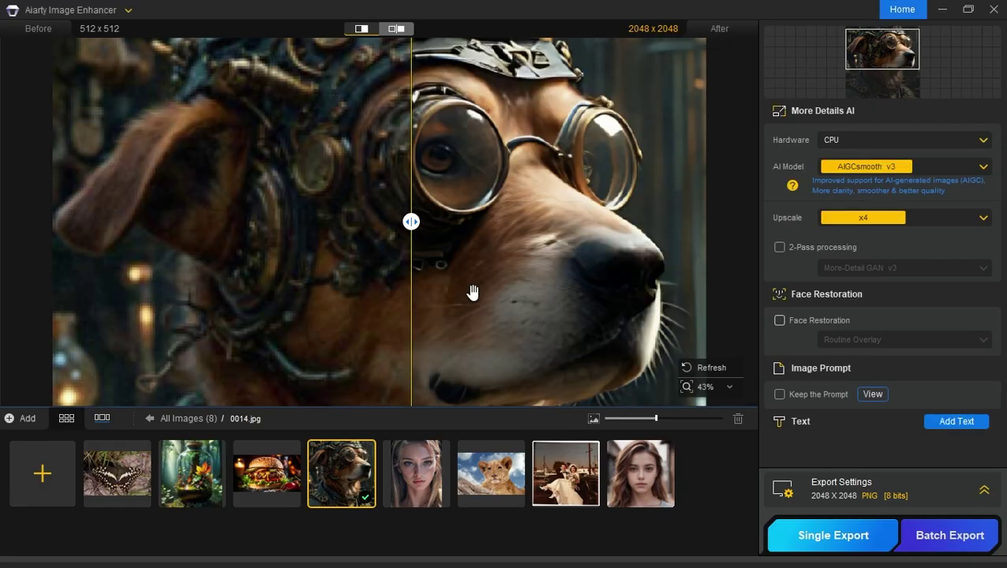
scroll(420, 181, up, 2)
drag(411, 222, 355, 221)
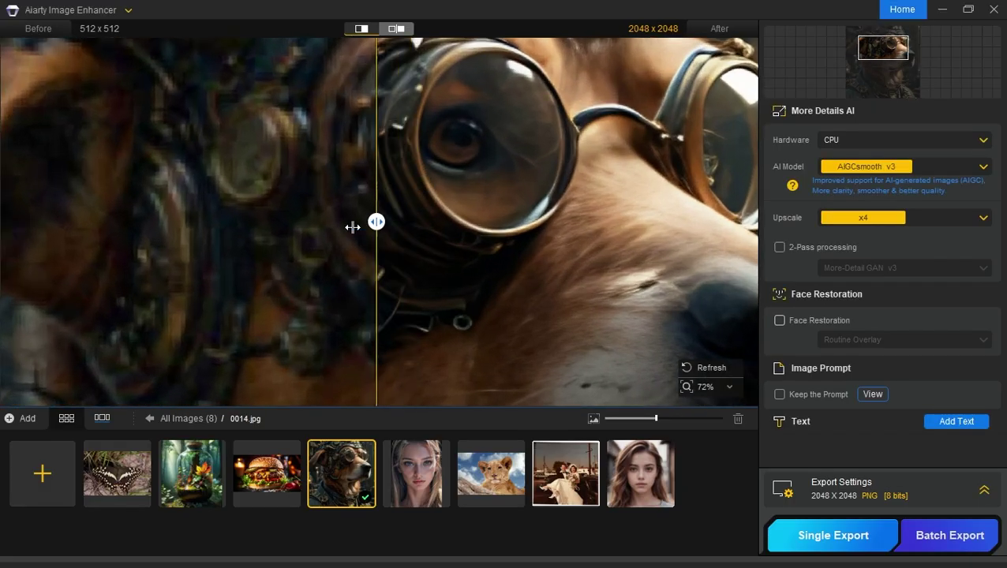
drag(378, 258, 665, 225)
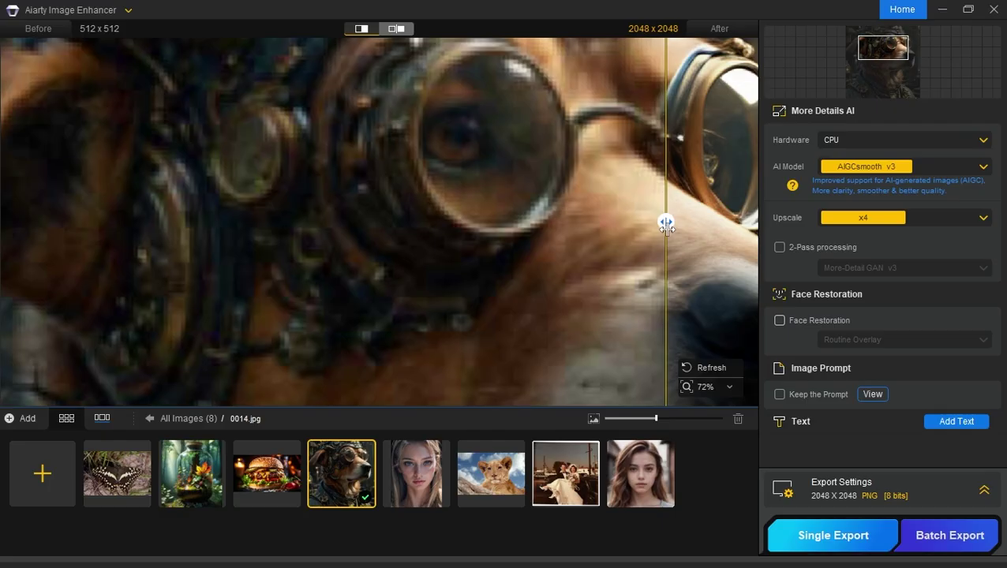
scroll(637, 156, up, 2)
mouse_move(637, 155)
mouse_down()
mouse_move(543, 244)
mouse_move(632, 241)
mouse_move(424, 236)
mouse_move(104, 260)
mouse_move(385, 249)
mouse_move(382, 177)
mouse_up()
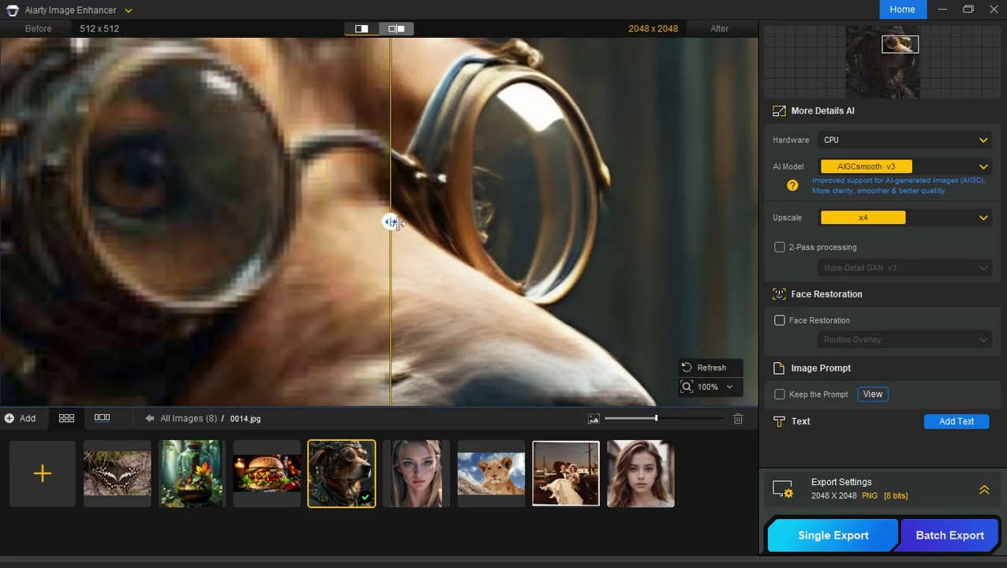
mouse_move(391, 225)
mouse_down()
mouse_move(679, 204)
mouse_move(580, 218)
mouse_move(115, 225)
mouse_move(323, 222)
mouse_up()
mouse_move(322, 222)
mouse_down()
mouse_move(602, 218)
mouse_move(699, 231)
mouse_move(535, 166)
mouse_move(538, 214)
mouse_up()
drag(323, 222, 737, 222)
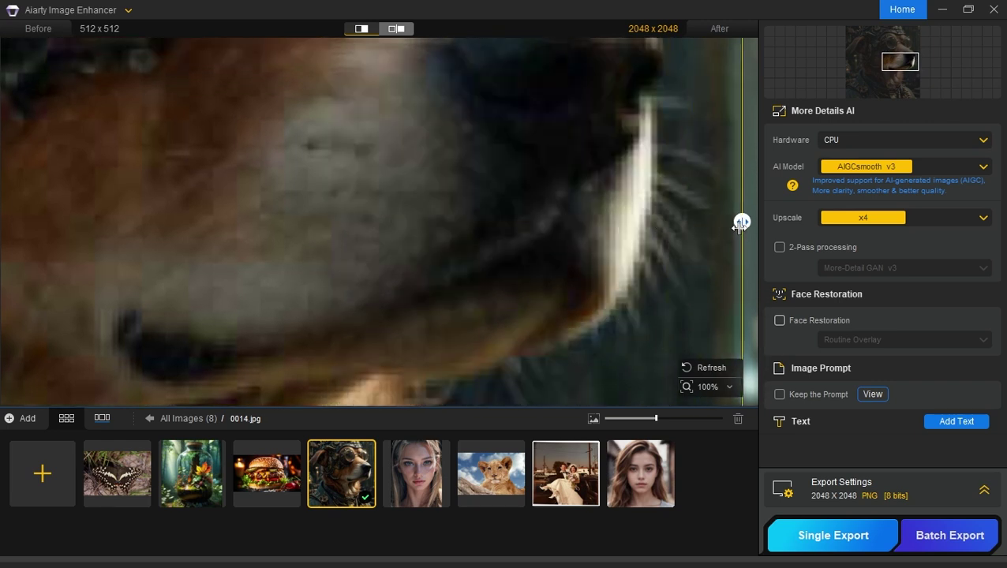
Compare the whiskers close up, then sweep the divider across the whole dog.
scroll(621, 215, up, 3)
drag(621, 216, 584, 214)
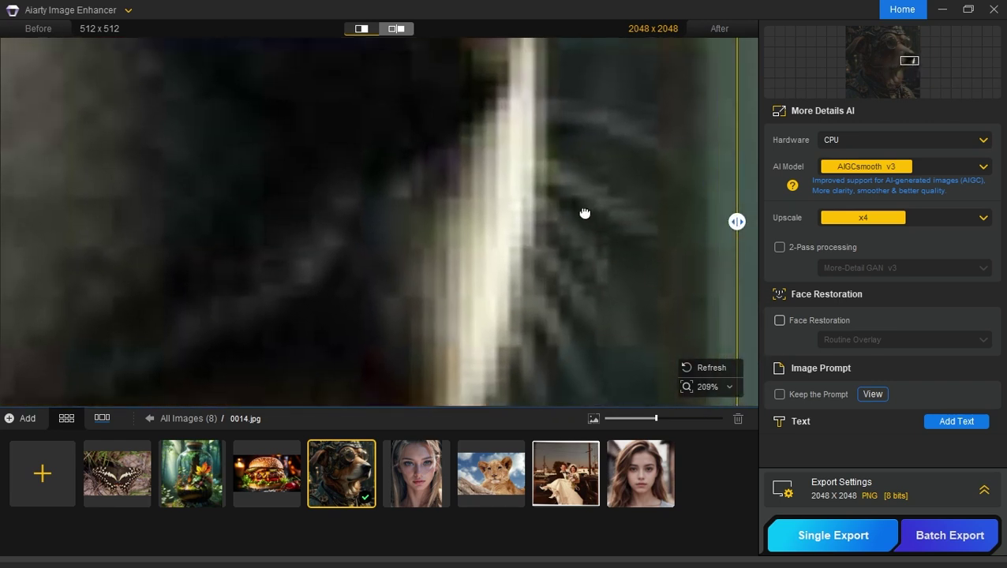
mouse_move(735, 221)
mouse_down()
mouse_move(209, 249)
mouse_move(559, 274)
mouse_move(731, 271)
mouse_move(364, 270)
mouse_up()
scroll(559, 207, down, 2)
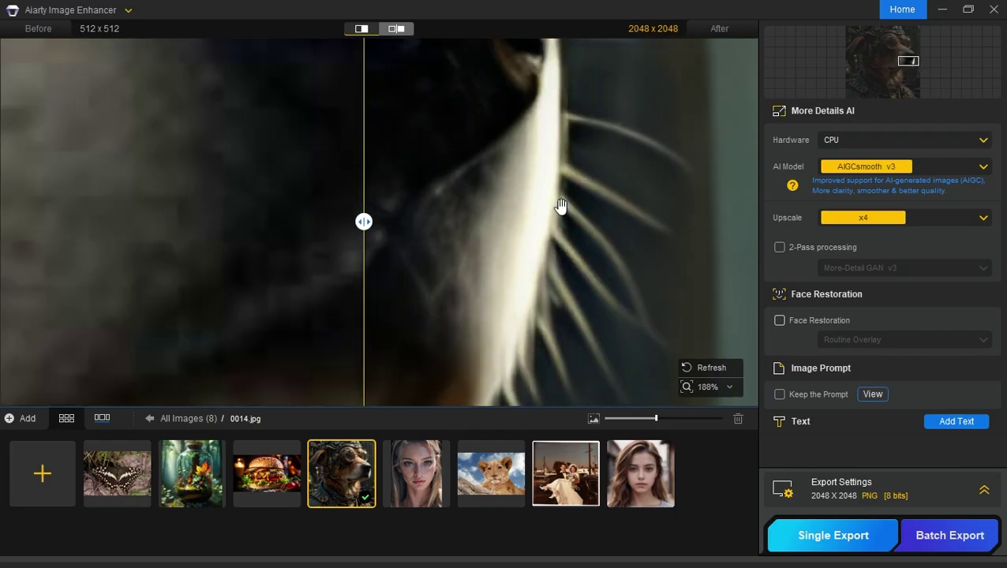
scroll(560, 223, down, 3)
scroll(518, 229, down, 3)
scroll(474, 225, down, 2)
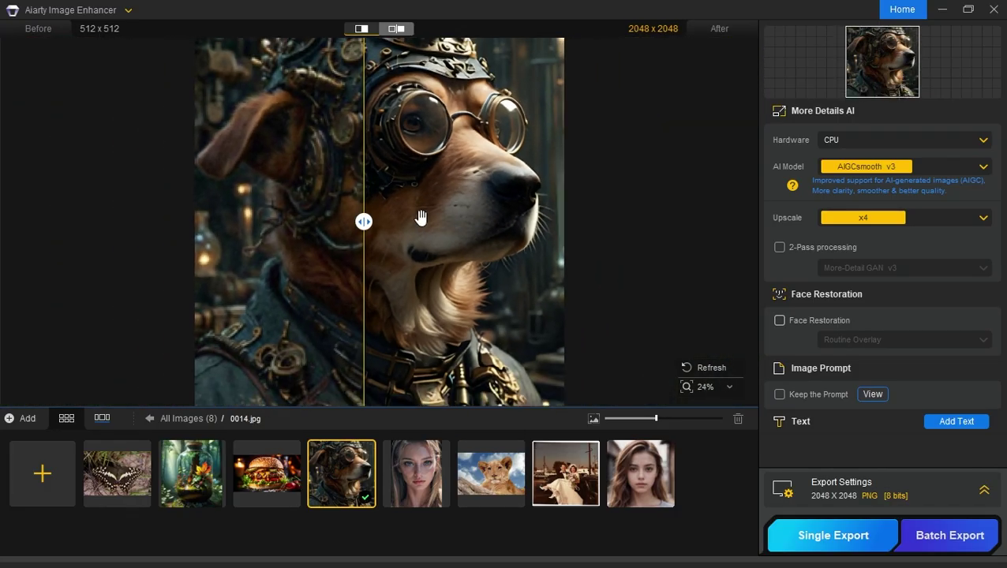
mouse_move(364, 221)
mouse_down()
mouse_move(576, 221)
mouse_move(300, 221)
mouse_up()
scroll(454, 314, up, 3)
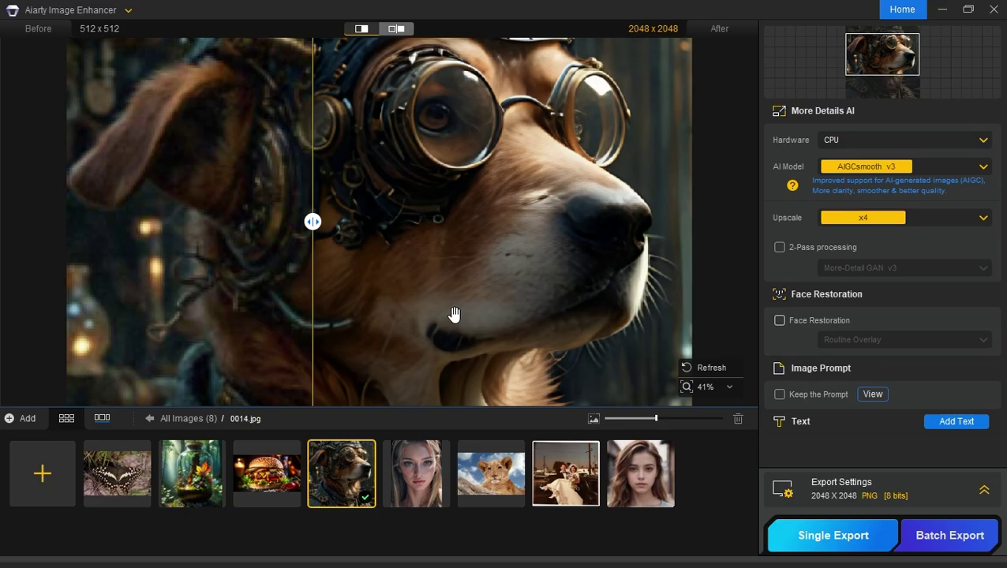
Load AI-girl.png and sweep the divider across the face and eyes.
click(406, 478)
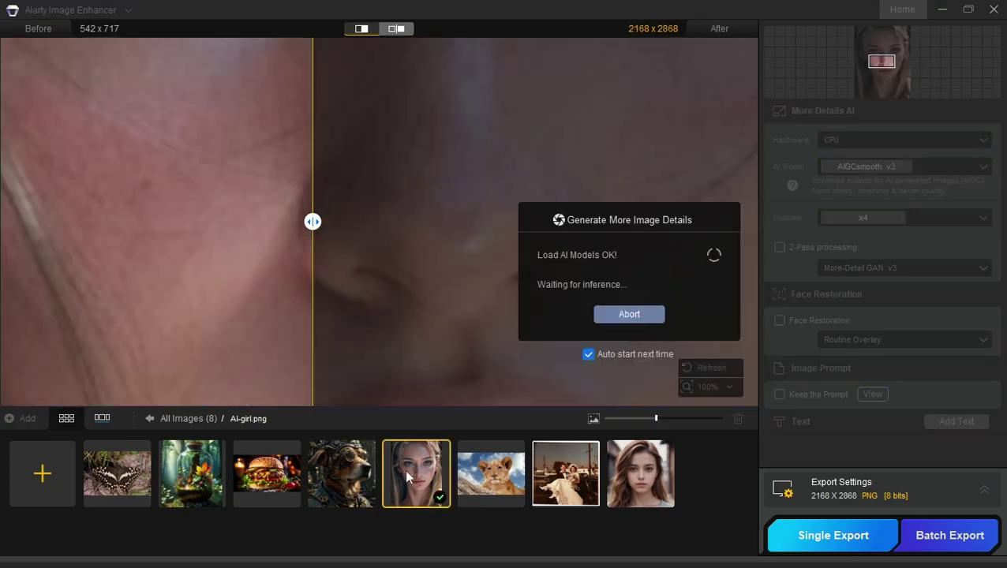
scroll(393, 227, down, 3)
scroll(393, 228, down, 3)
scroll(393, 227, down, 2)
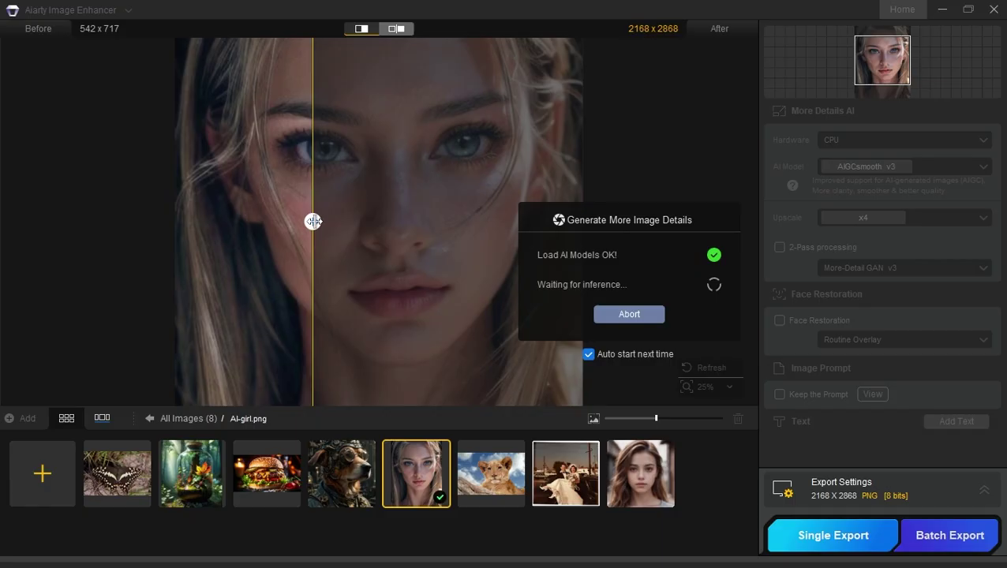
drag(314, 222, 387, 225)
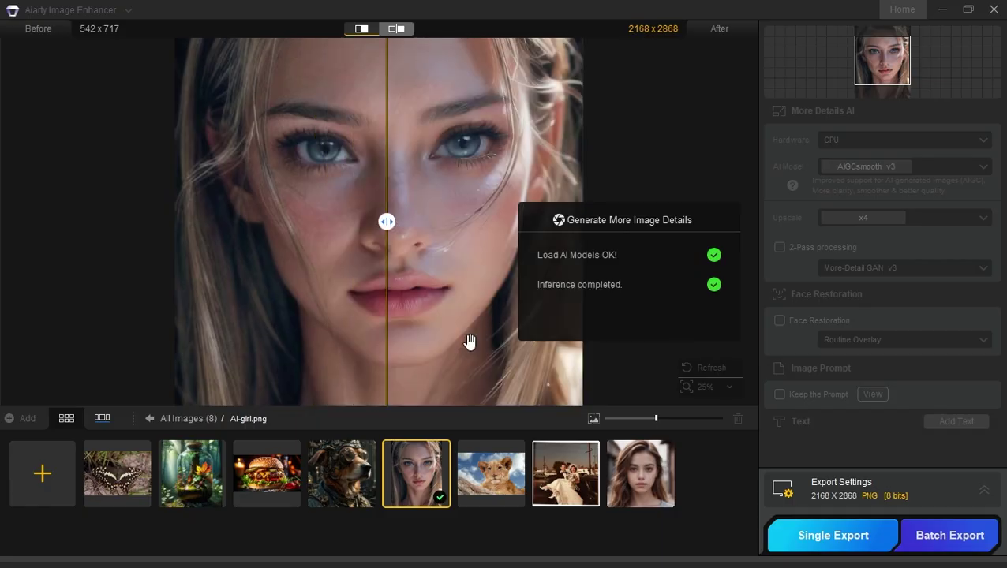
scroll(359, 60, up, 1)
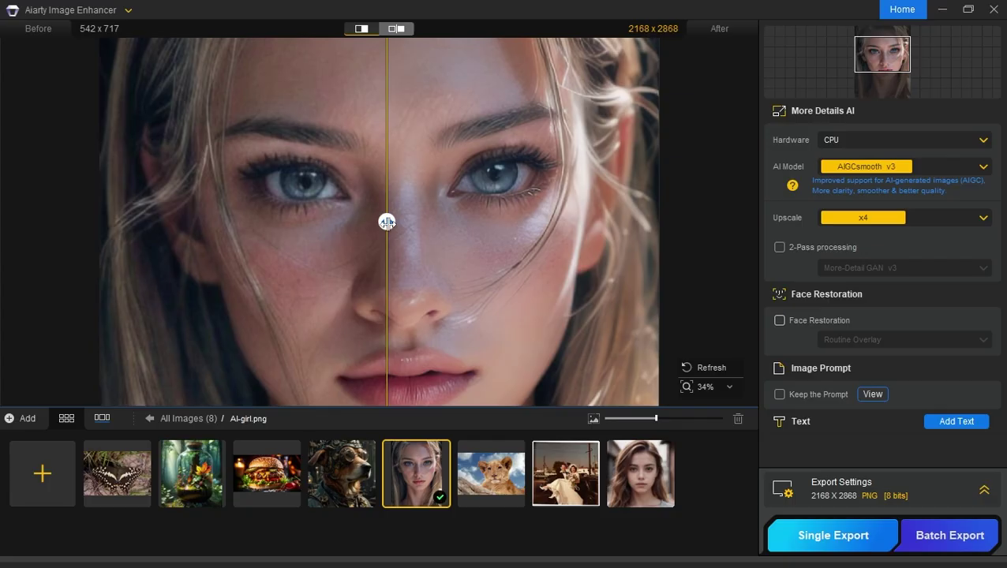
mouse_move(387, 222)
mouse_down()
mouse_move(665, 221)
mouse_move(242, 222)
mouse_up()
Reposition the portrait and sweep the divider back and forth across the whole face.
scroll(462, 217, up, 2)
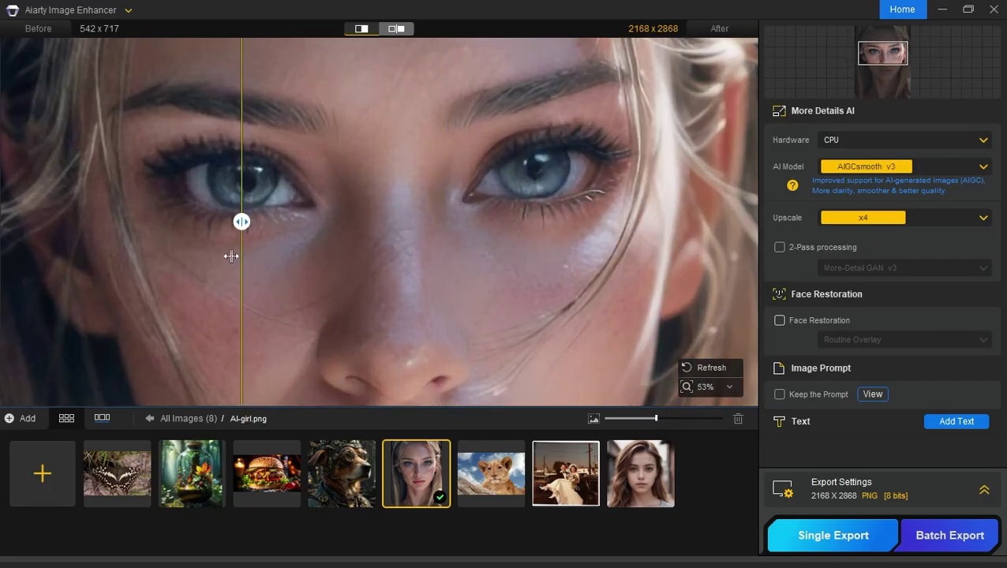
mouse_move(231, 256)
mouse_down()
mouse_move(63, 260)
mouse_move(583, 270)
mouse_move(270, 287)
mouse_up()
scroll(377, 268, down, 2)
scroll(379, 270, down, 2)
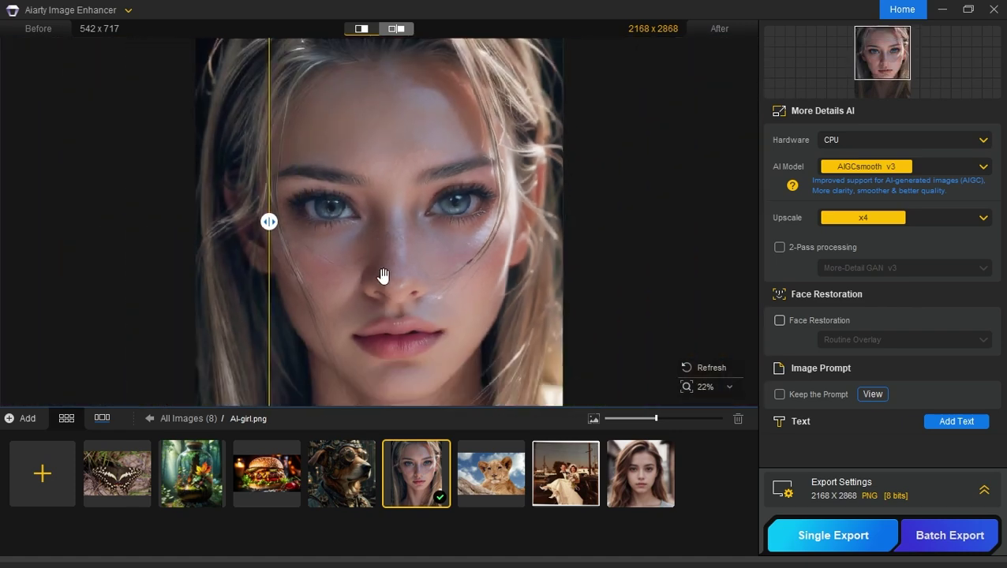
drag(383, 275, 389, 223)
mouse_move(270, 222)
mouse_down()
mouse_move(517, 222)
mouse_move(153, 222)
mouse_move(443, 223)
mouse_move(115, 236)
mouse_up()
scroll(407, 394, up, 1)
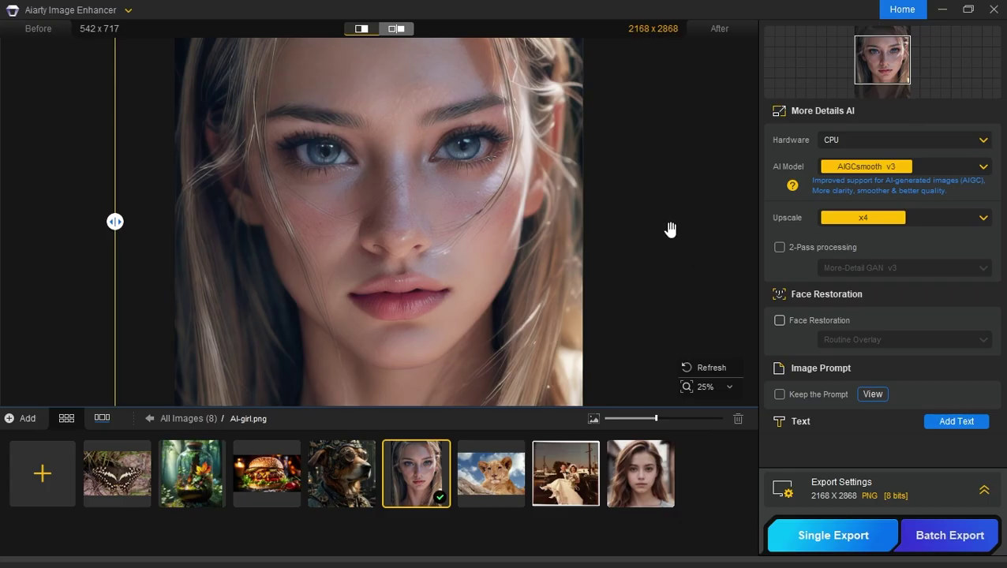
Load lion.jpg, abort the default enhancement, and switch its model to Real-Photo v3.
click(487, 485)
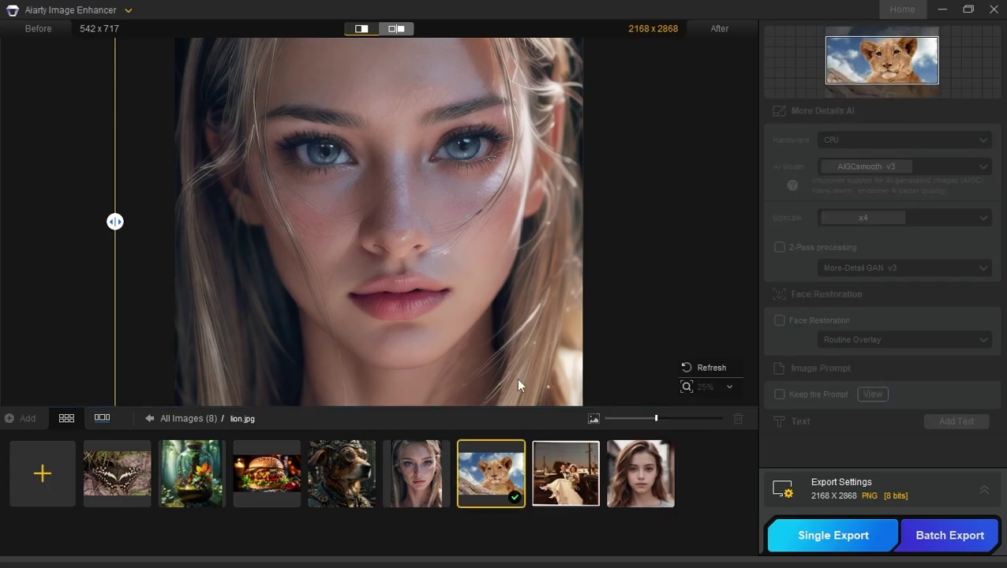
drag(114, 222, 321, 222)
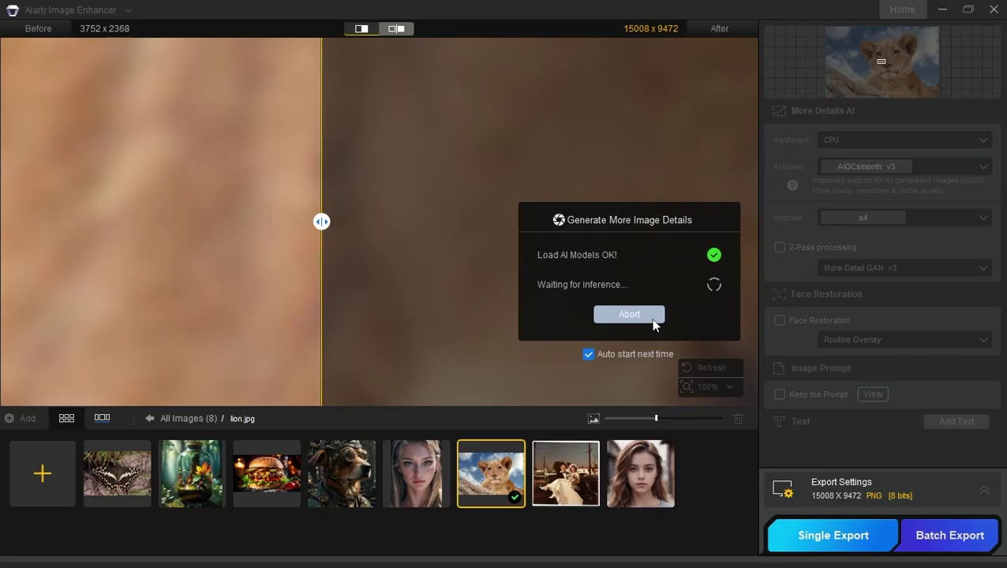
click(629, 314)
scroll(386, 213, down, 3)
scroll(390, 216, down, 2)
scroll(390, 215, down, 2)
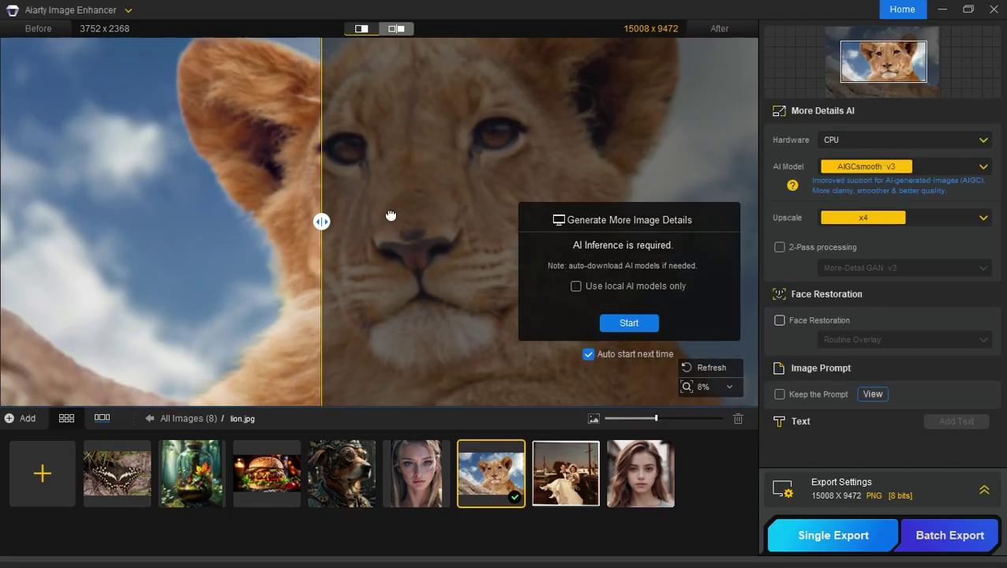
scroll(391, 216, down, 1)
click(933, 167)
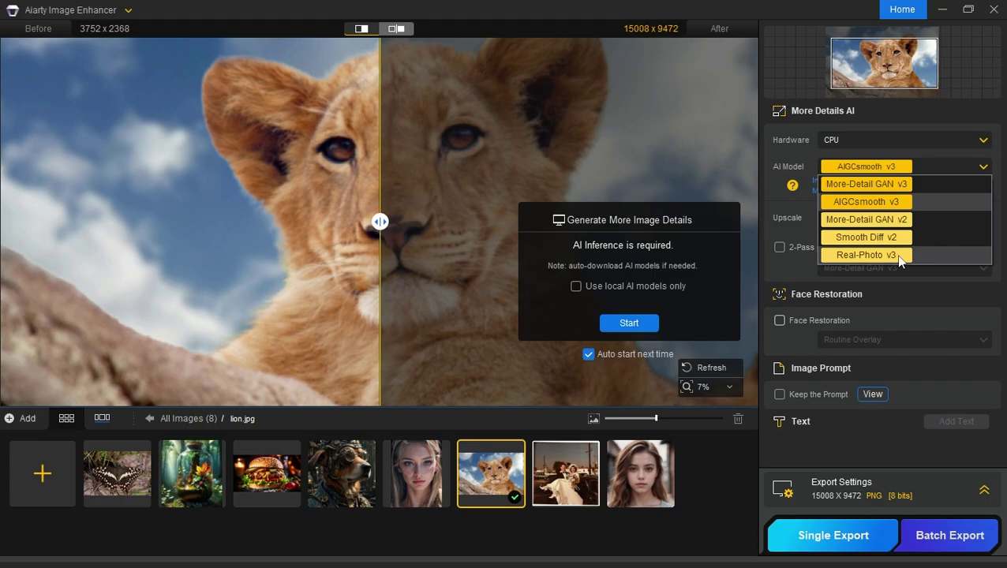
click(871, 255)
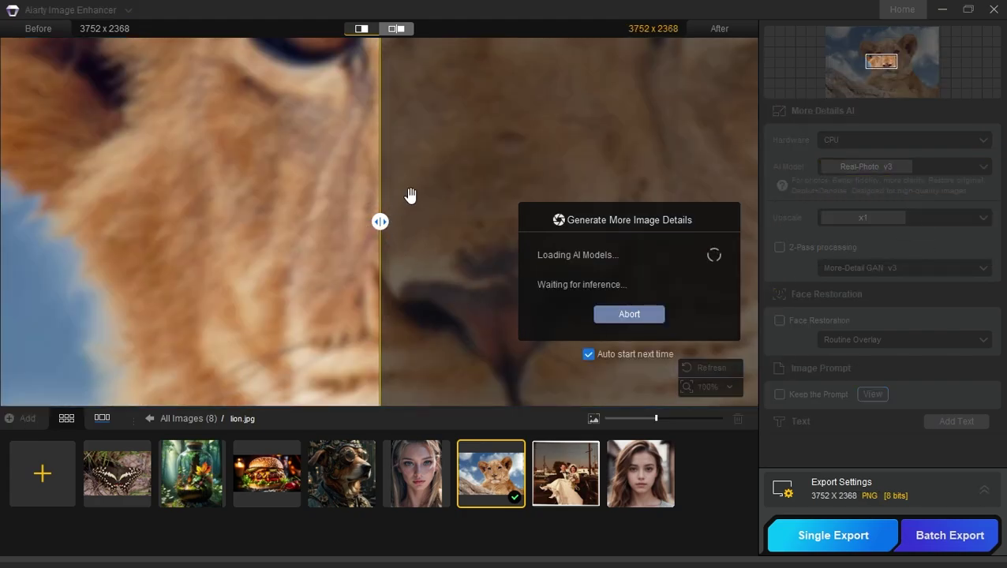
Zoom into the lion's face and sweep the divider across its muzzle and whiskers.
scroll(410, 195, down, 5)
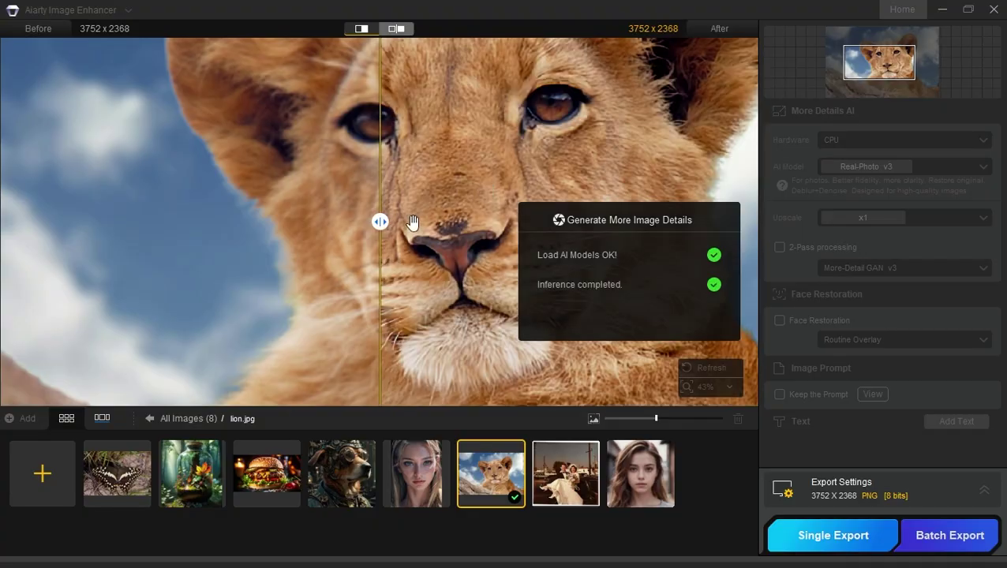
scroll(412, 222, up, 1)
scroll(482, 155, up, 3)
scroll(440, 274, up, 2)
scroll(449, 262, down, 4)
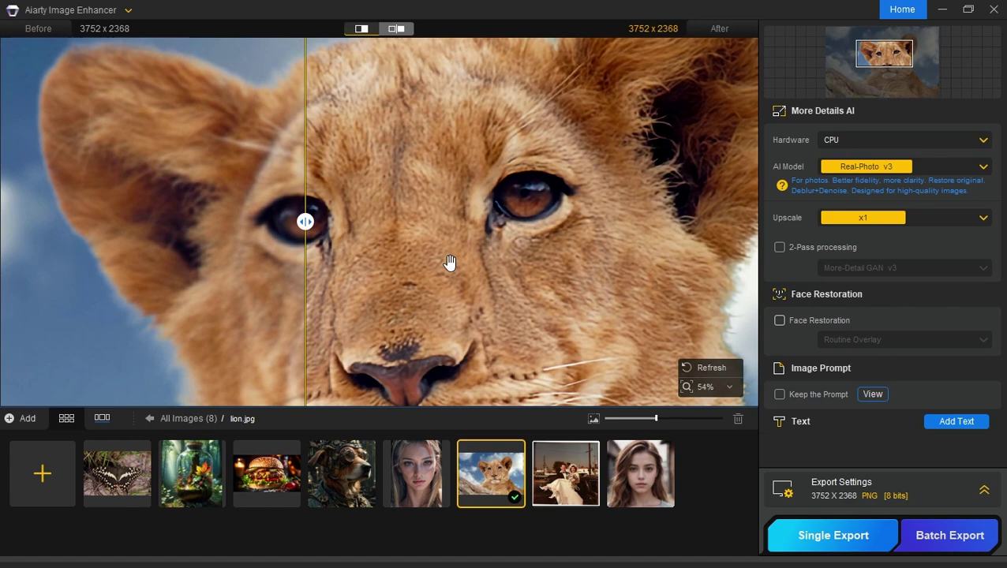
mouse_move(311, 221)
mouse_down()
mouse_move(674, 218)
mouse_move(32, 223)
mouse_move(231, 222)
mouse_up()
mouse_move(411, 332)
mouse_down()
mouse_move(419, 231)
mouse_move(362, 185)
mouse_up()
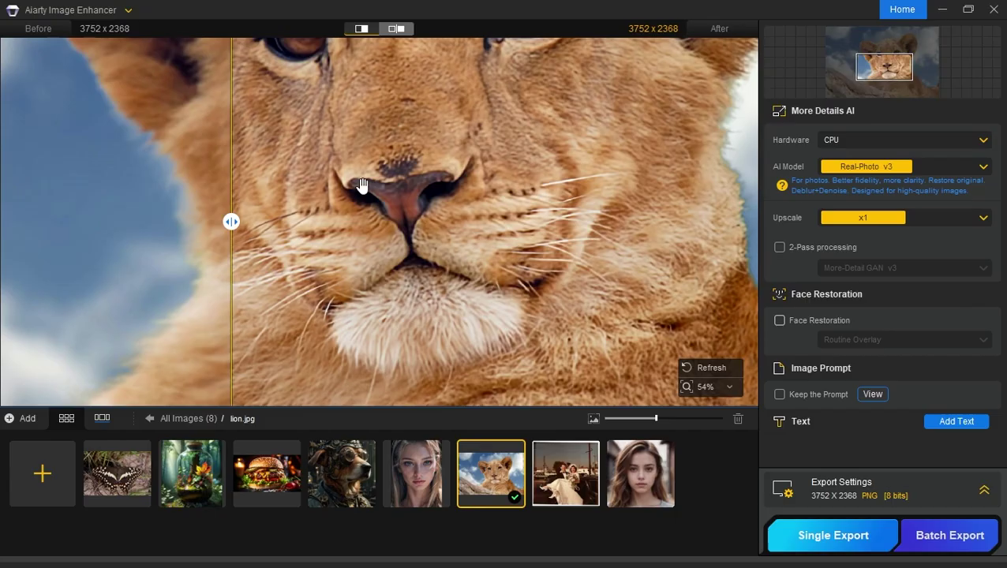
mouse_move(232, 223)
mouse_down()
mouse_move(674, 223)
mouse_move(491, 257)
mouse_move(58, 254)
mouse_move(145, 253)
mouse_up()
scroll(464, 213, down, 2)
scroll(463, 225, down, 2)
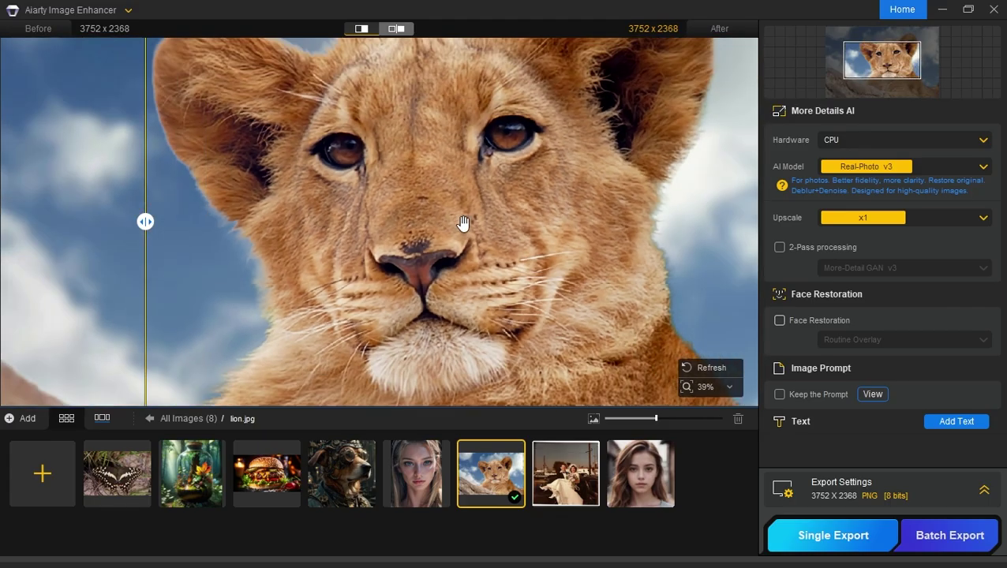
scroll(513, 258, down, 1)
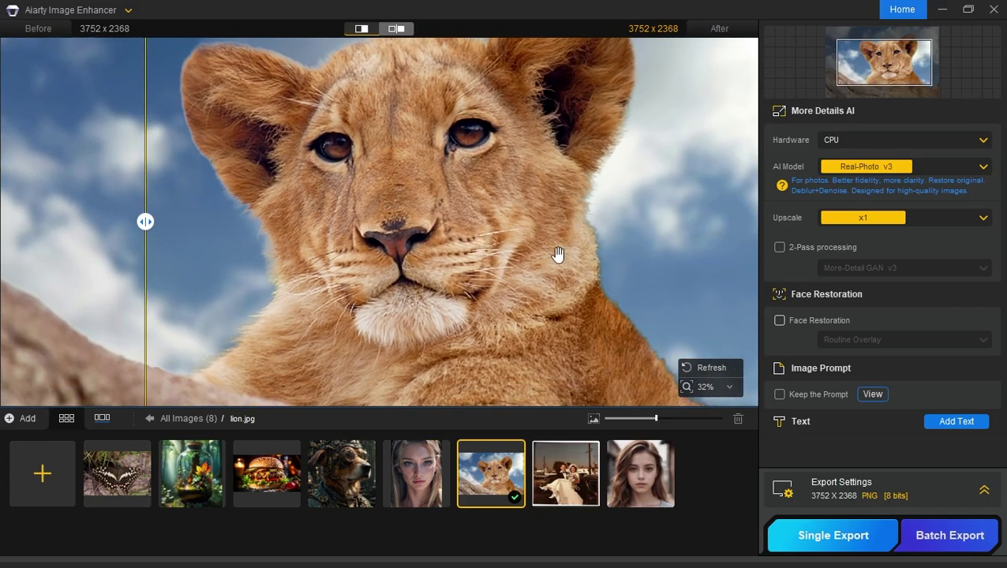